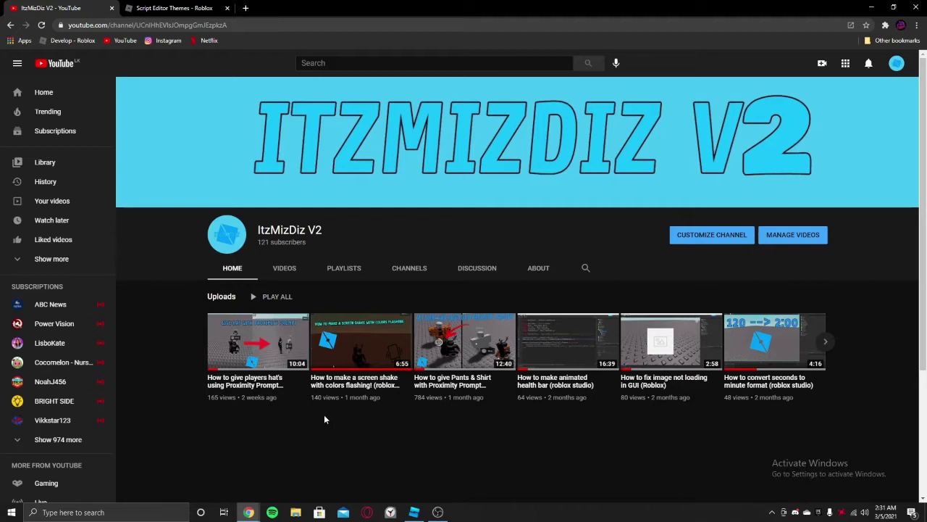
# - Switch from the YouTube page to Roblox Studio with the Hello World script open
pyautogui.hotkey('ctrl', 'Tab')
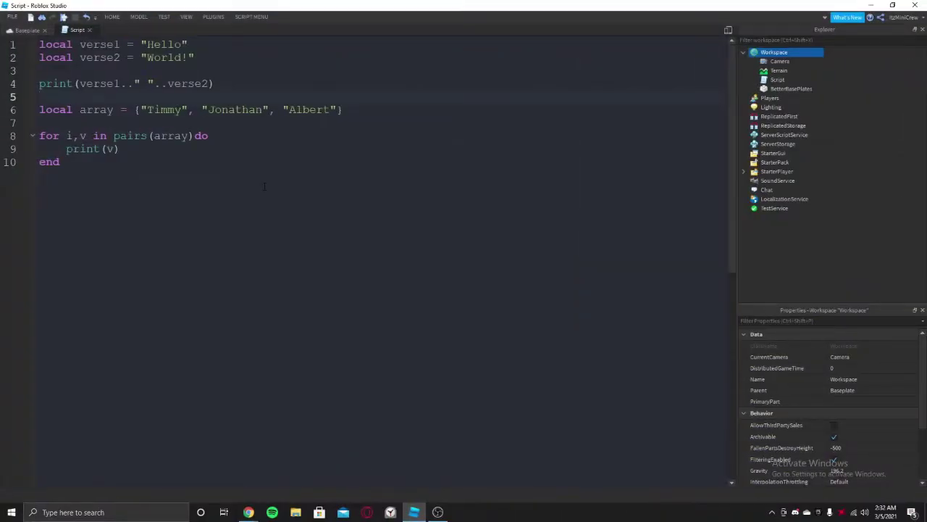
# - Open the Script Editor Themes plugin's Browse list from the Plugins toolbar
pyautogui.click(218, 17)
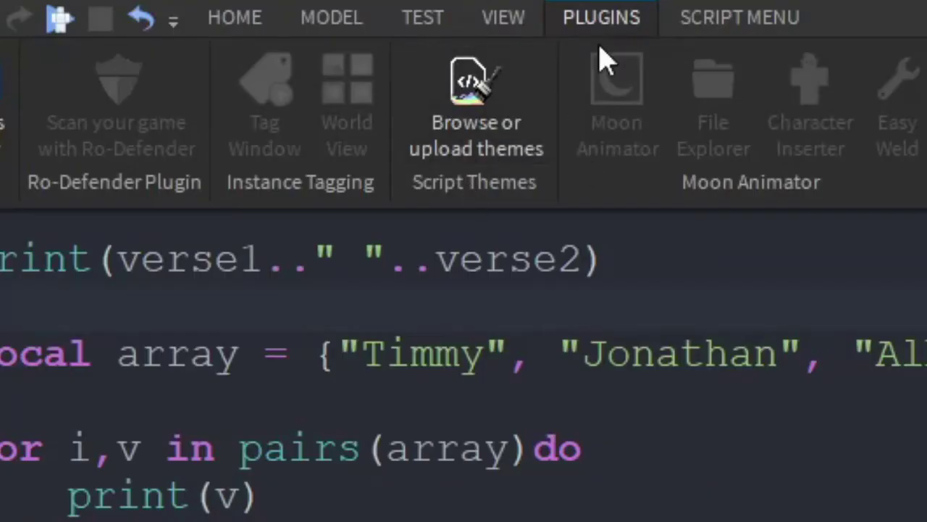
pyautogui.click(511, 153)
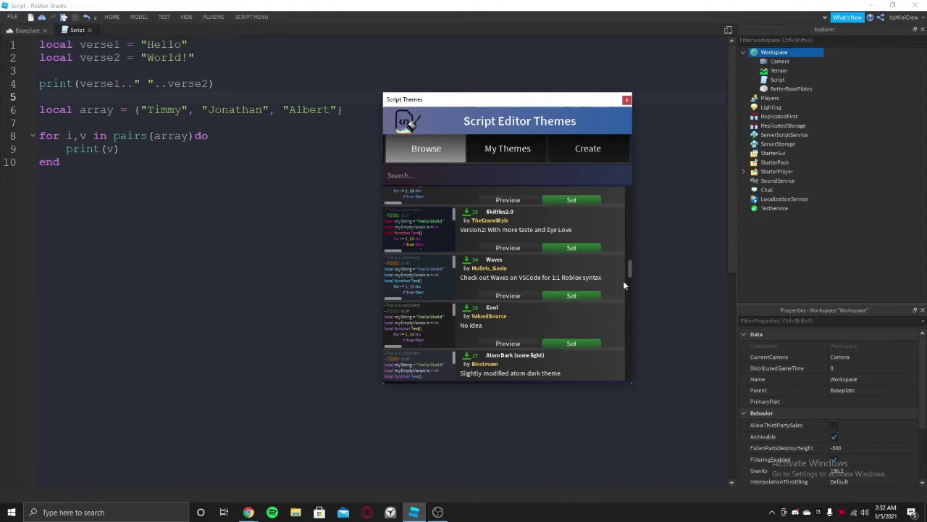
pyautogui.scroll(1, 631, 268)
pyautogui.moveTo(630, 268); pyautogui.dragTo(630, 194)
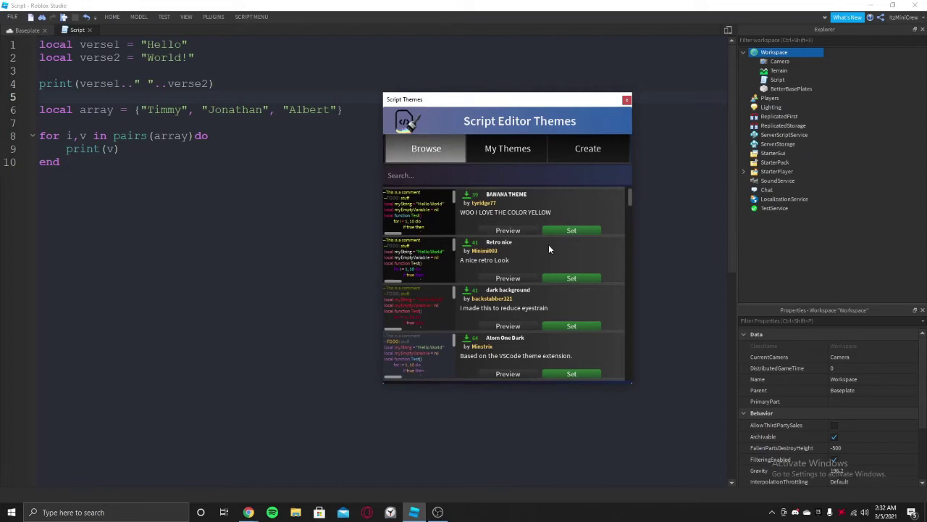
pyautogui.scroll(-3, 597, 230)
pyautogui.scroll(3, 601, 225)
pyautogui.moveTo(631, 199)
pyautogui.mouseDown()
pyautogui.moveTo(633, 350)
pyautogui.moveTo(632, 198)
pyautogui.moveTo(621, 355)
pyautogui.moveTo(631, 194)
pyautogui.mouseUp()
pyautogui.click(500, 278)
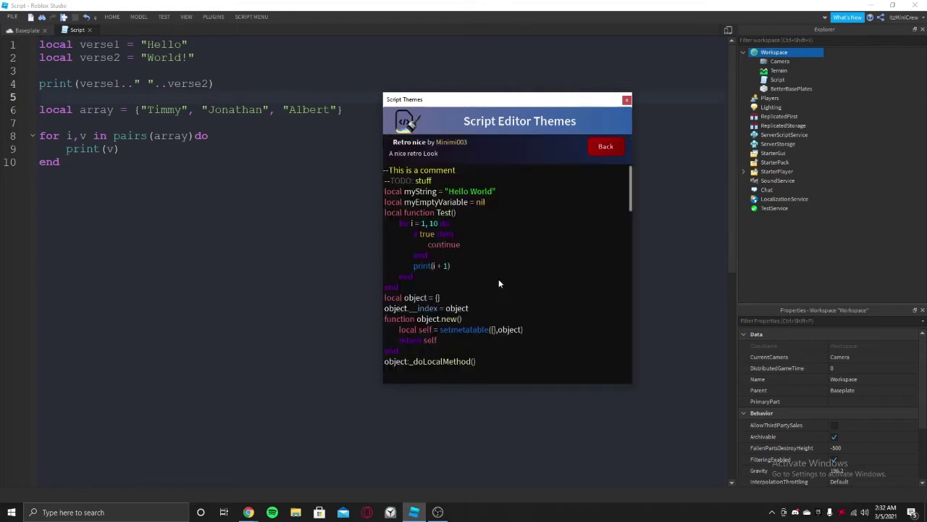
pyautogui.scroll(-3, 451, 274)
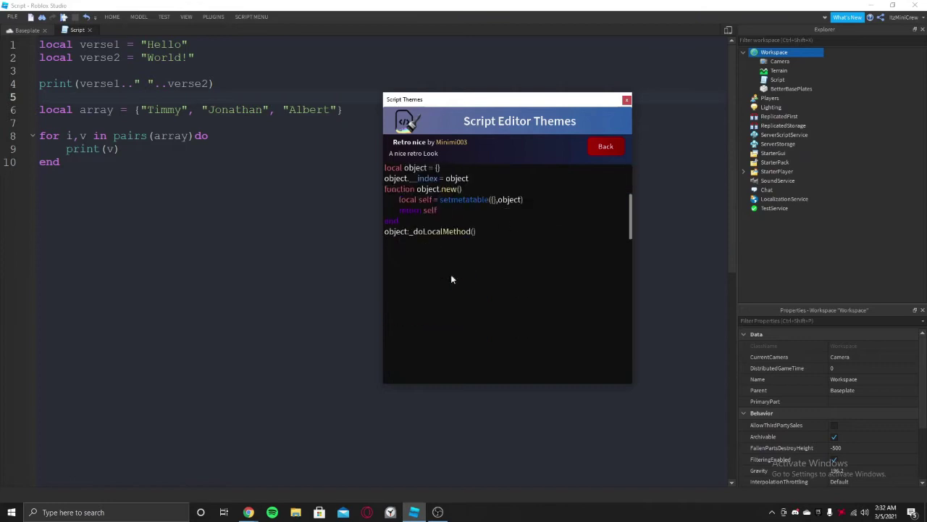
pyautogui.scroll(3, 452, 276)
pyautogui.scroll(-3, 471, 326)
pyautogui.scroll(3, 475, 335)
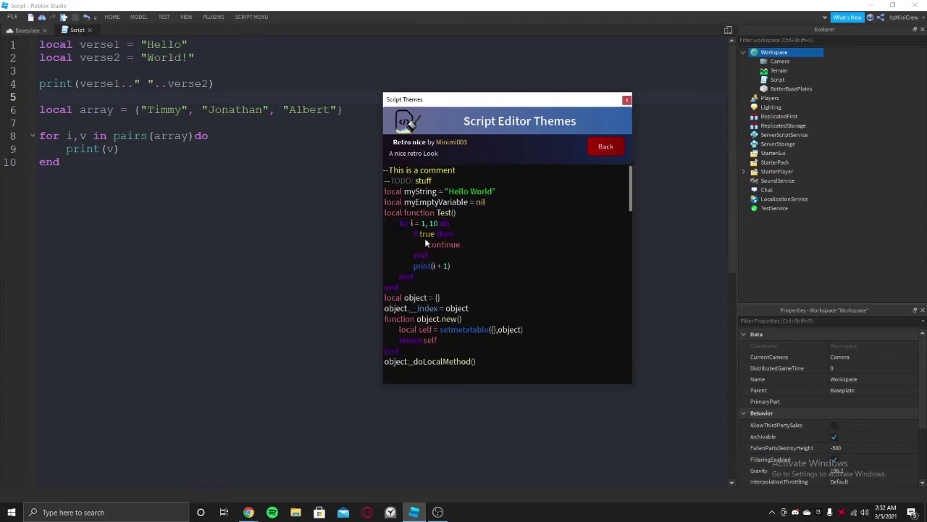
pyautogui.click(600, 147)
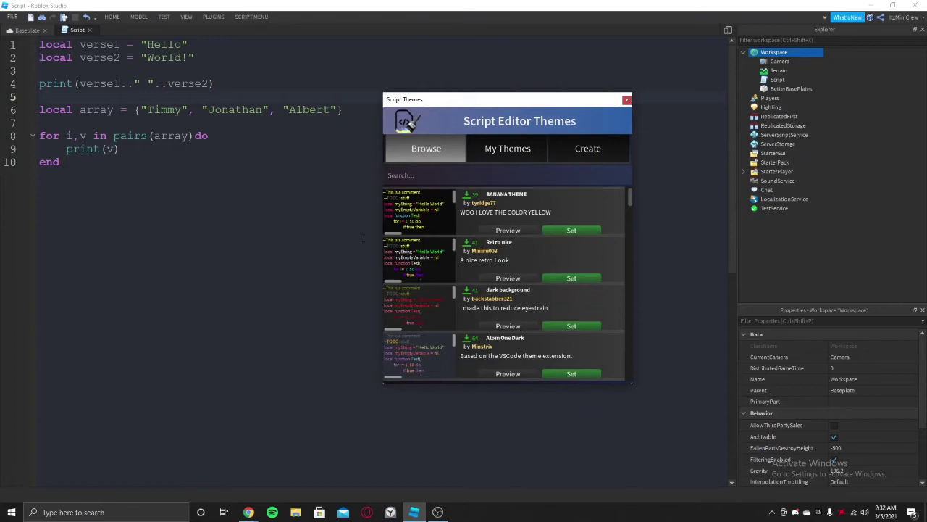
# - Apply the Retro nice theme, then Atom Dark, checking the script's new colours
pyautogui.click(575, 280)
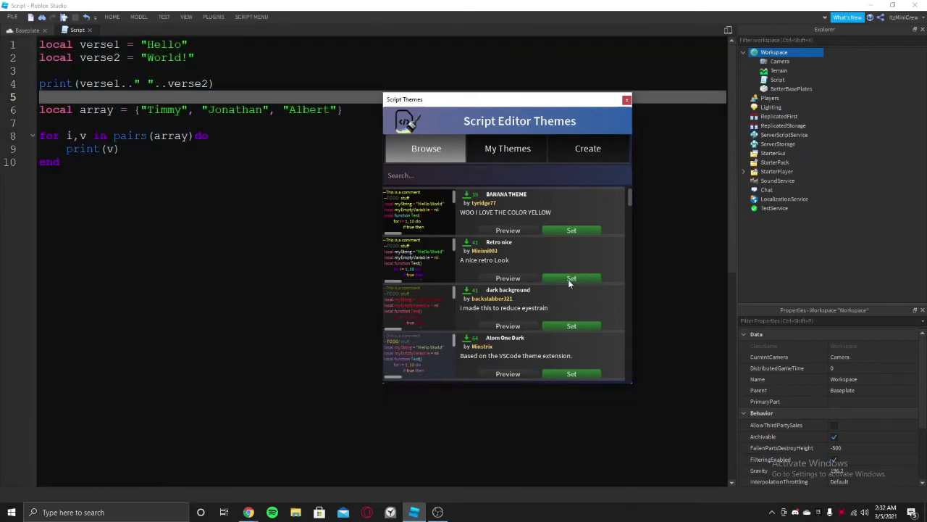
pyautogui.moveTo(154, 163)
pyautogui.mouseDown()
pyautogui.moveTo(44, 135)
pyautogui.moveTo(43, 45)
pyautogui.moveTo(72, 135)
pyautogui.moveTo(155, 163)
pyautogui.mouseUp()
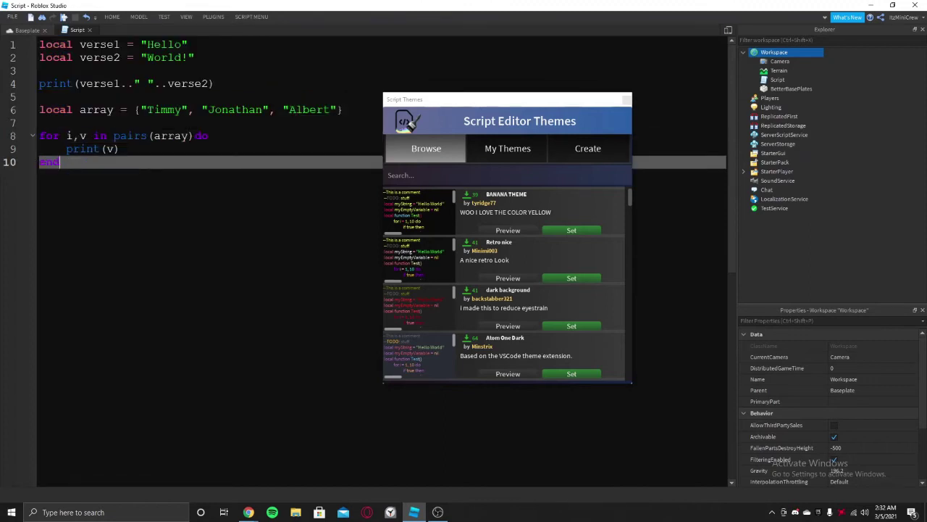
pyautogui.scroll(-5, 518, 262)
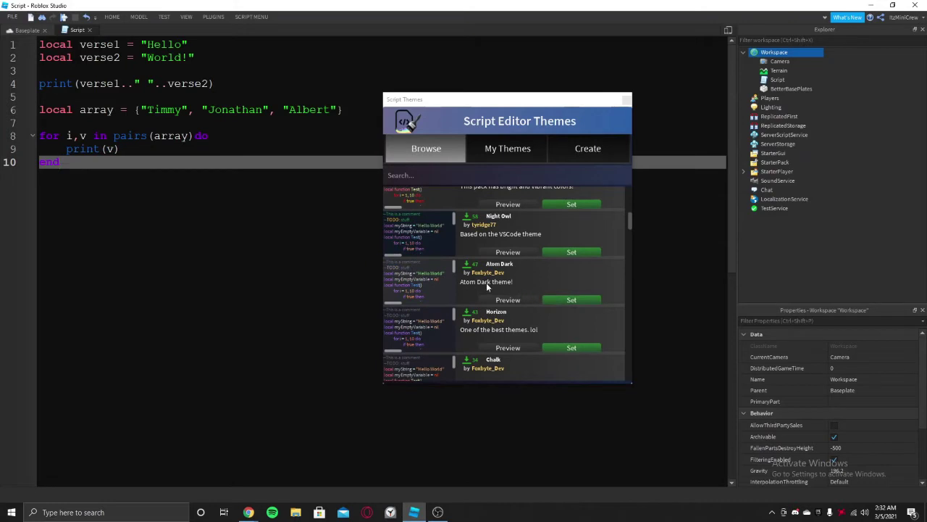
pyautogui.click(551, 300)
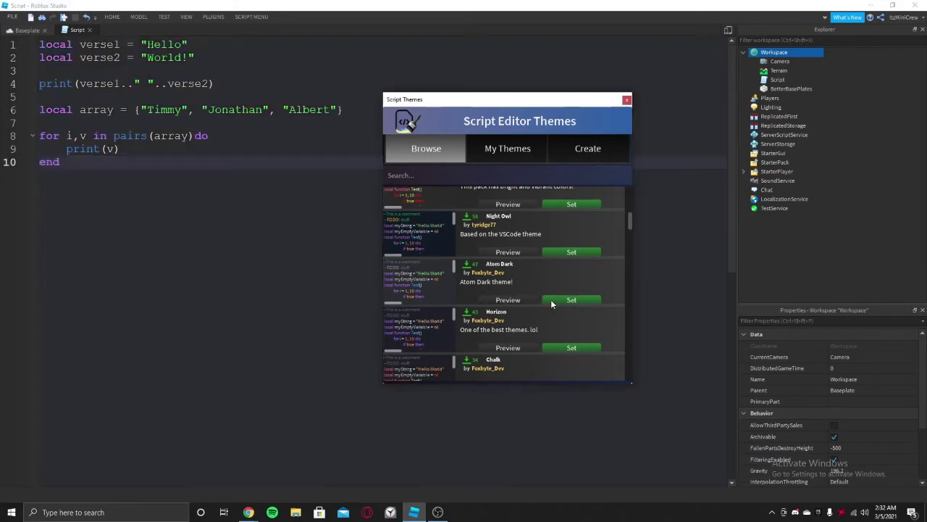
pyautogui.click(189, 145)
pyautogui.hotkey('ctrl', 'a')
pyautogui.click(189, 145)
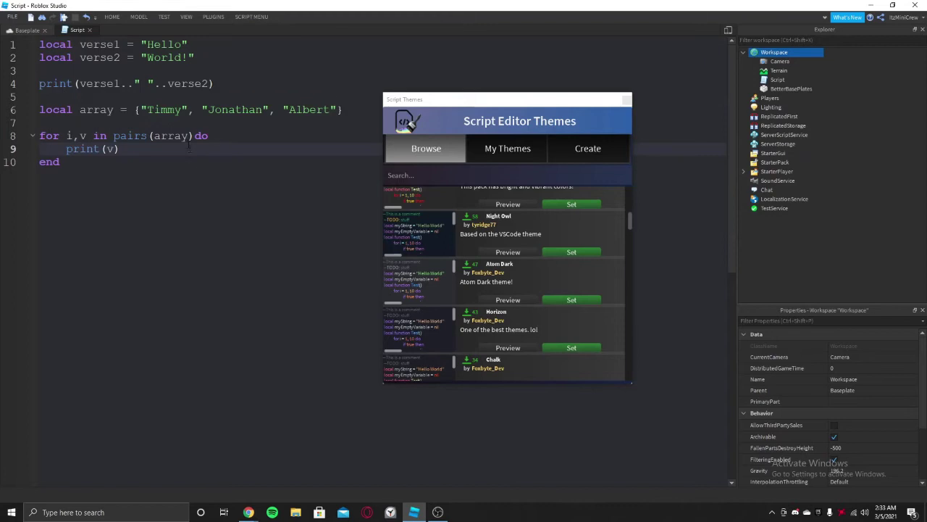
# - Scroll the theme list, apply the Magic theme, and return to the top of the list
pyautogui.scroll(-10, 523, 286)
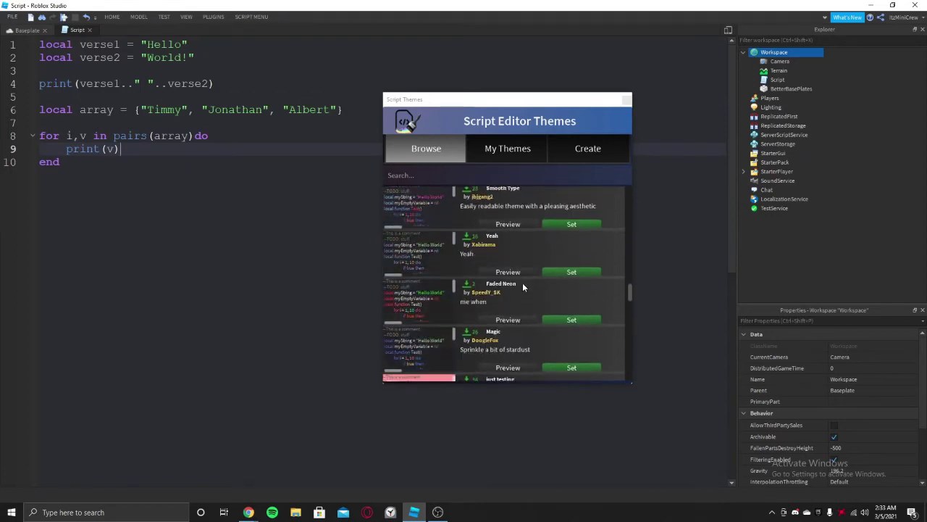
pyautogui.scroll(5, 525, 326)
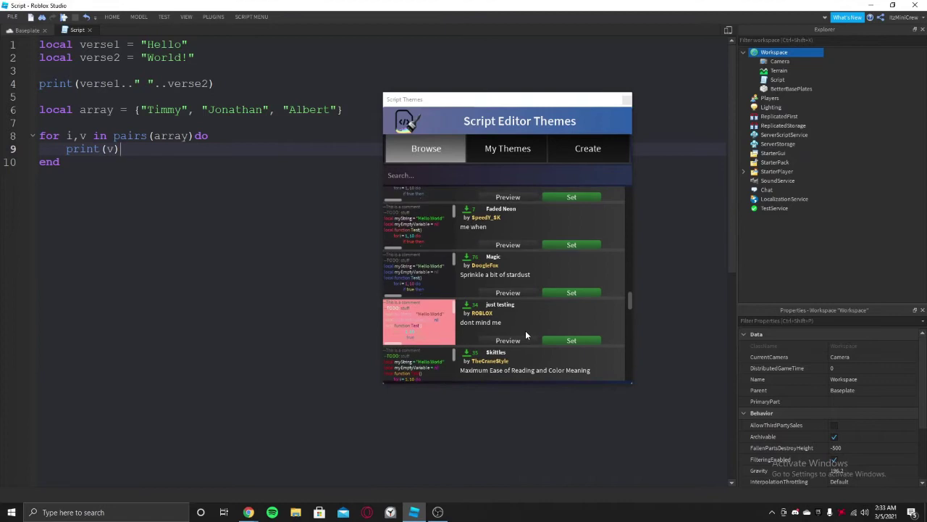
pyautogui.scroll(2, 539, 341)
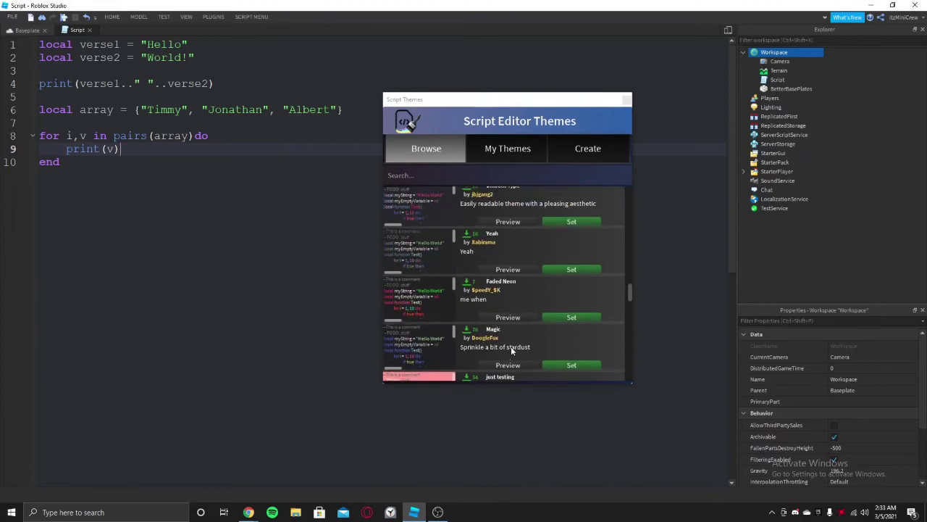
pyautogui.click(545, 366)
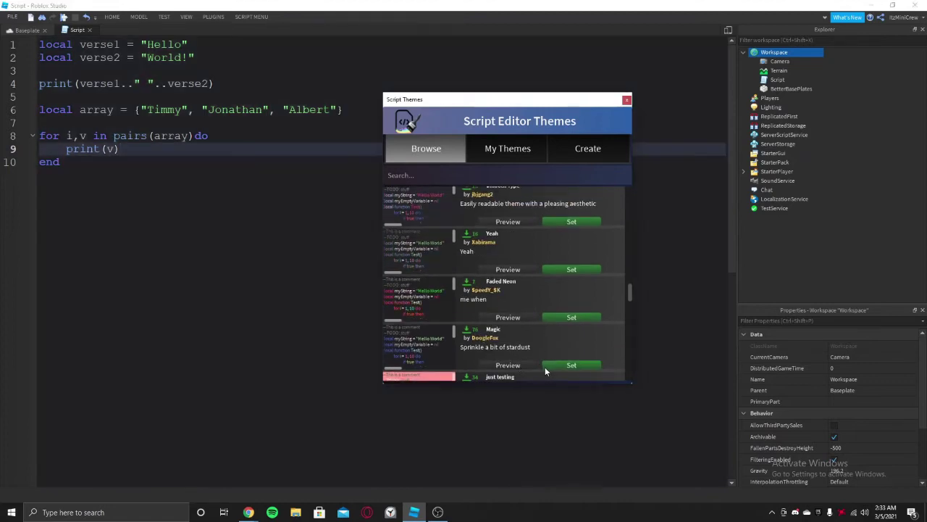
pyautogui.scroll(8, 566, 326)
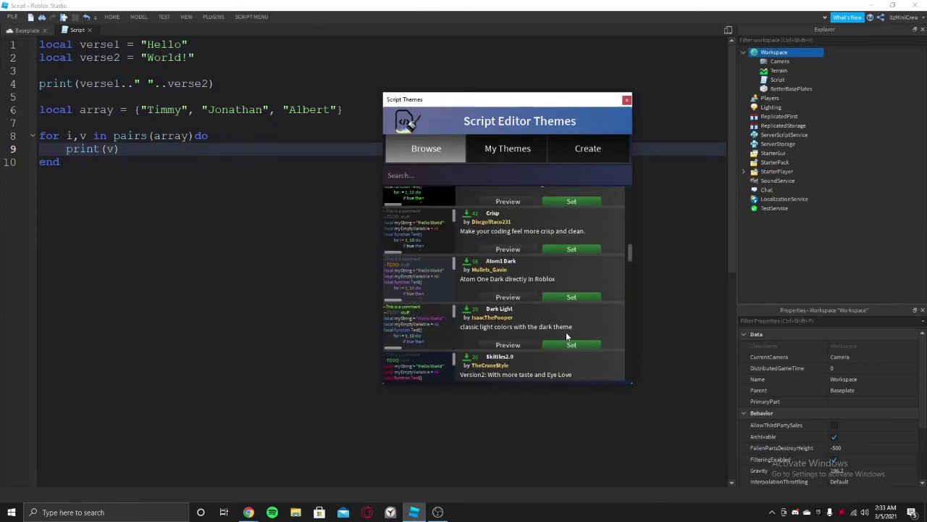
pyautogui.scroll(3, 566, 331)
pyautogui.scroll(5, 577, 345)
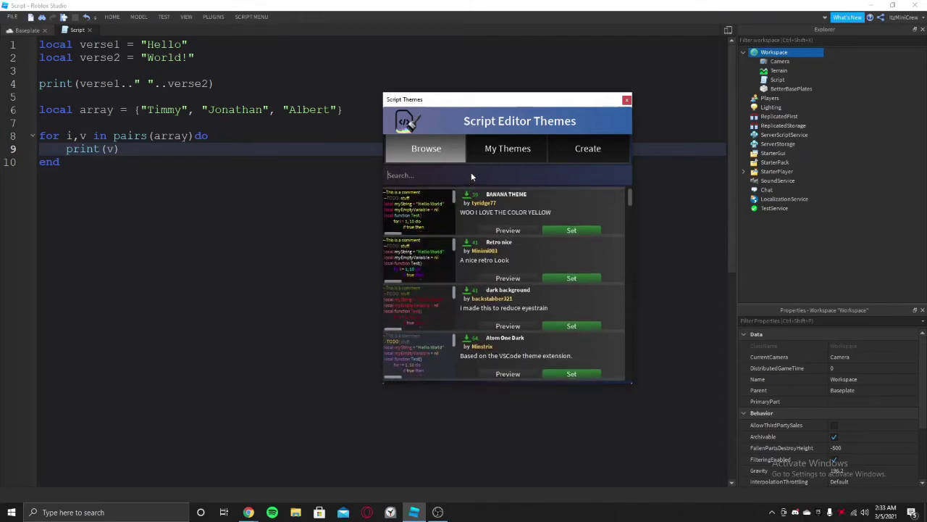
# - Search themes for 'visual studio', try dark background, then apply Atom Dark (some light)
pyautogui.write('visual studio')
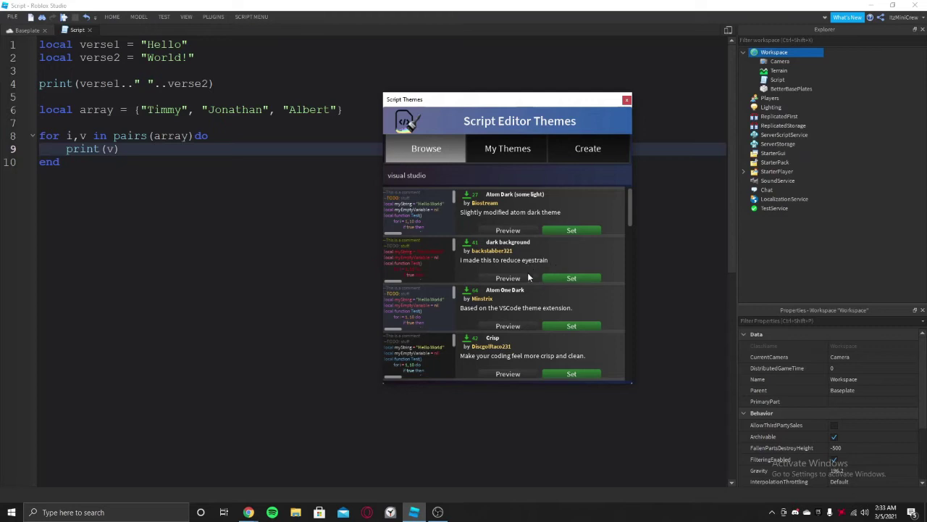
pyautogui.click(560, 278)
pyautogui.click(152, 166)
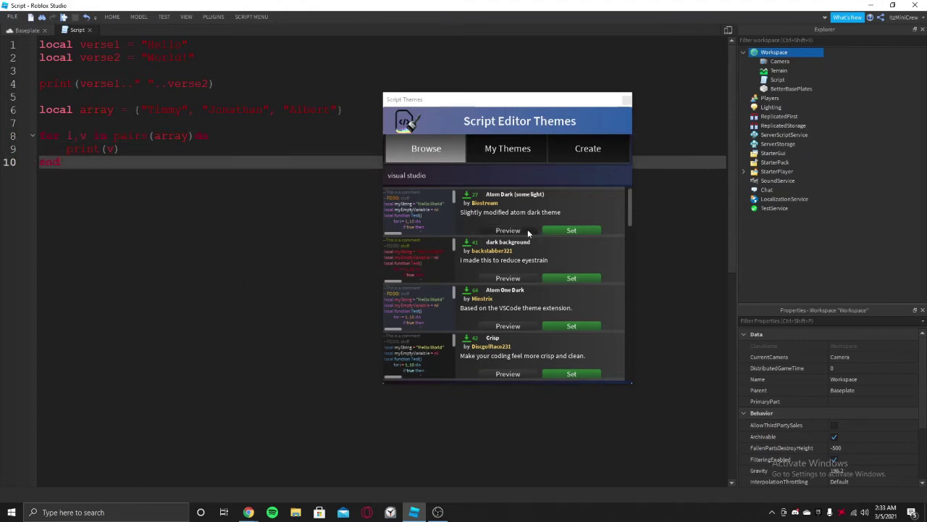
pyautogui.click(568, 232)
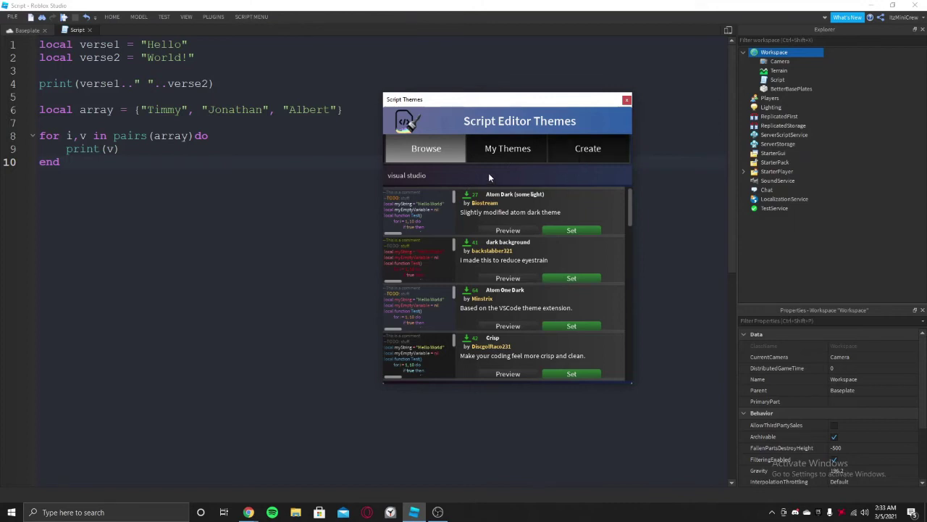
# - Start a new theme, browse its Colors list, and cancel the self keyword colour picker
pyautogui.click(599, 150)
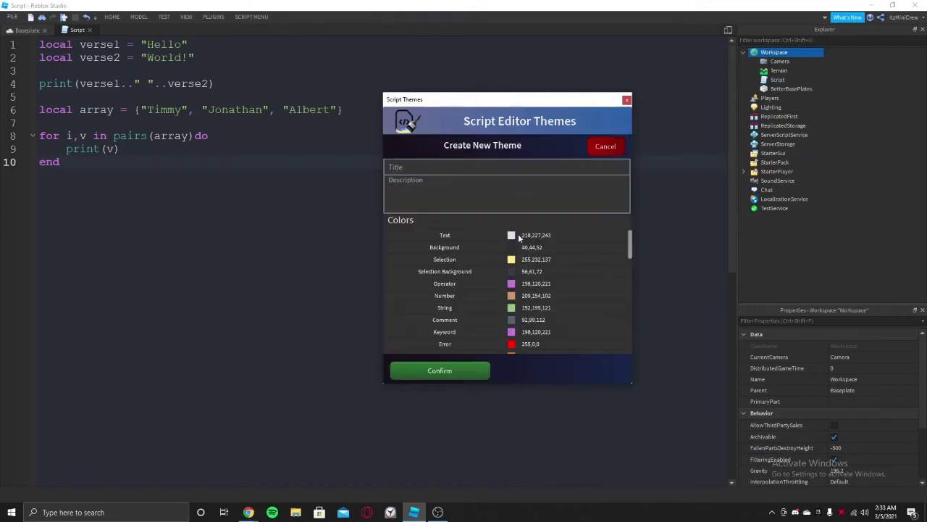
pyautogui.scroll(-5, 546, 230)
pyautogui.scroll(3, 546, 230)
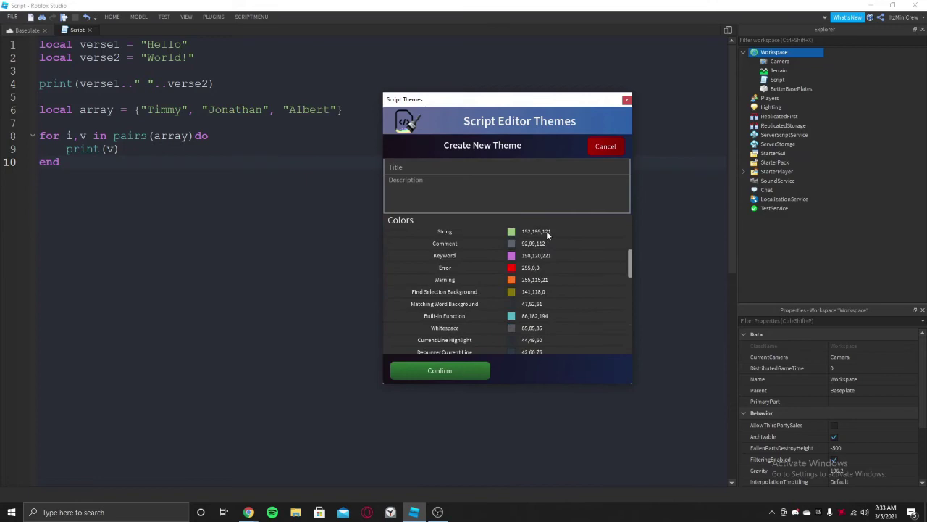
pyautogui.scroll(3, 546, 230)
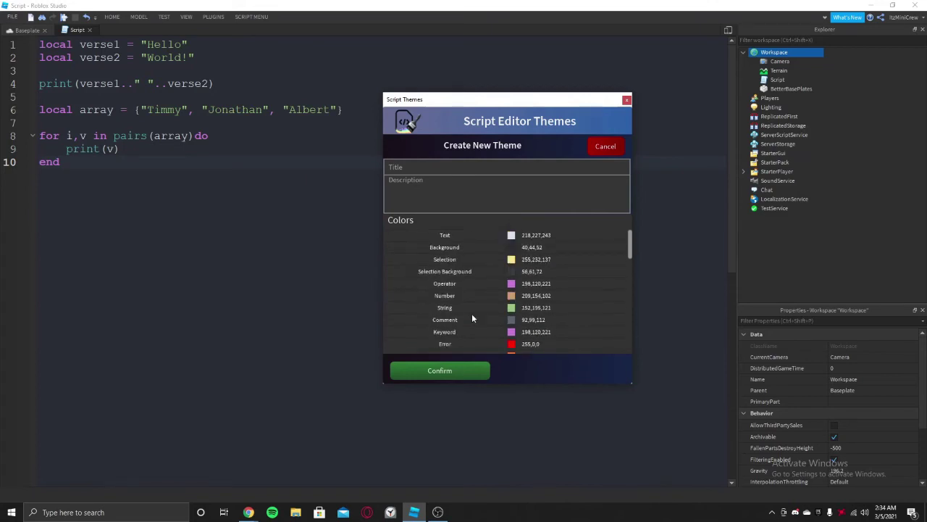
pyautogui.scroll(-3, 471, 310)
pyautogui.scroll(3, 472, 307)
pyautogui.scroll(-3, 551, 268)
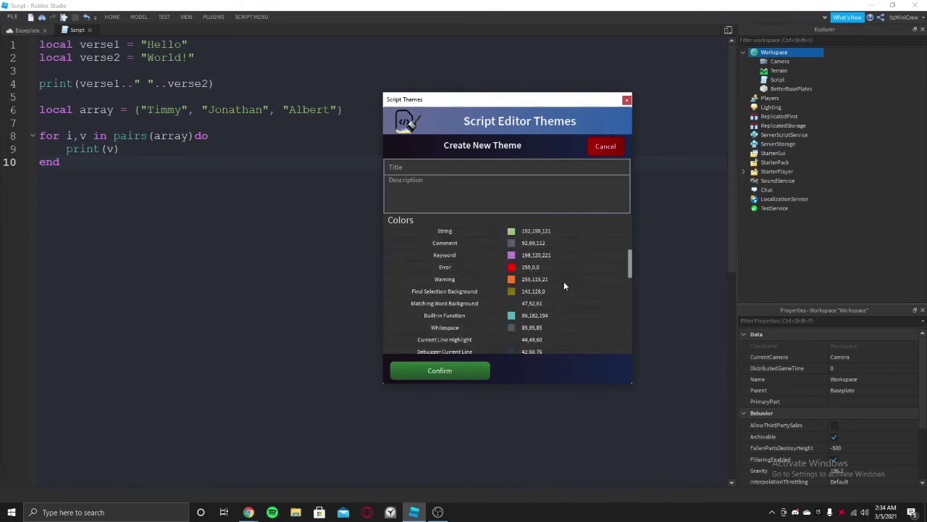
pyautogui.scroll(-2, 563, 286)
pyautogui.click(512, 307)
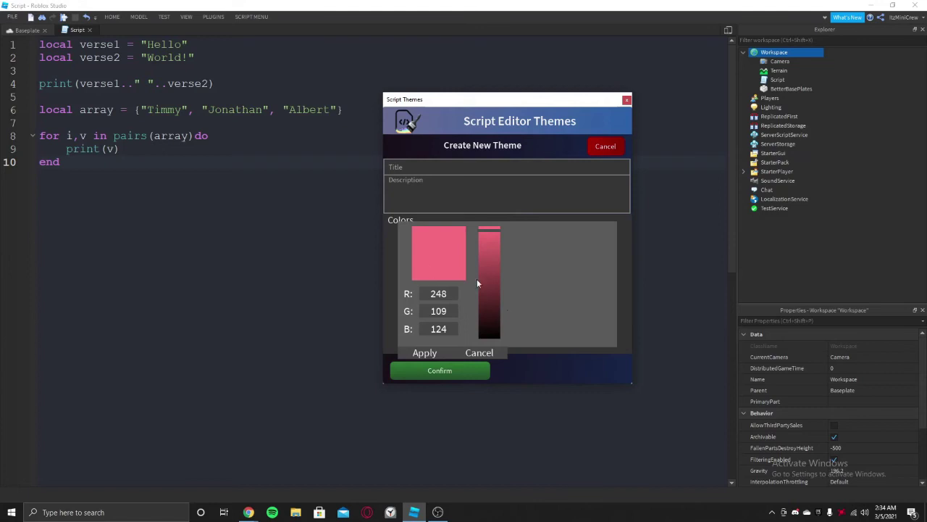
pyautogui.click(478, 353)
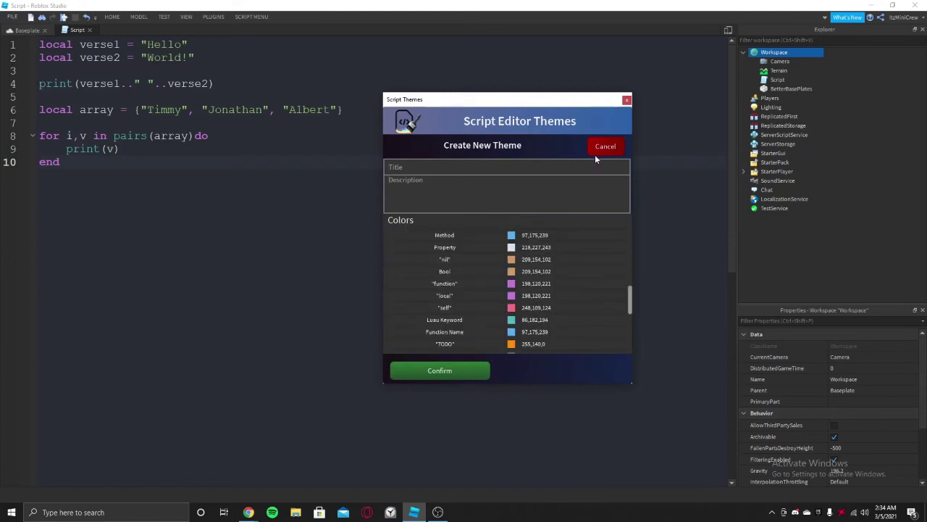
# - Abandon the untitled theme after the missing-title warning and view the empty My Themes list
pyautogui.click(450, 372)
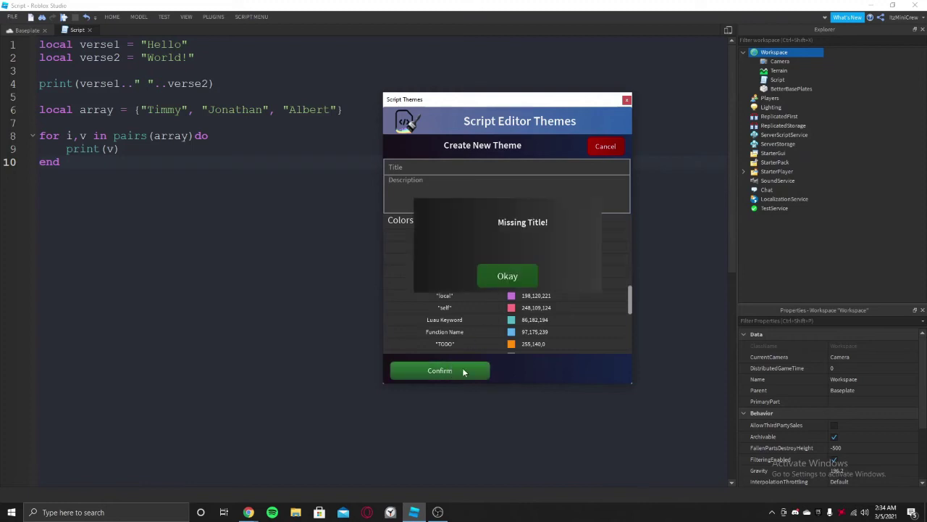
pyautogui.click(525, 270)
pyautogui.click(602, 145)
pyautogui.click(501, 153)
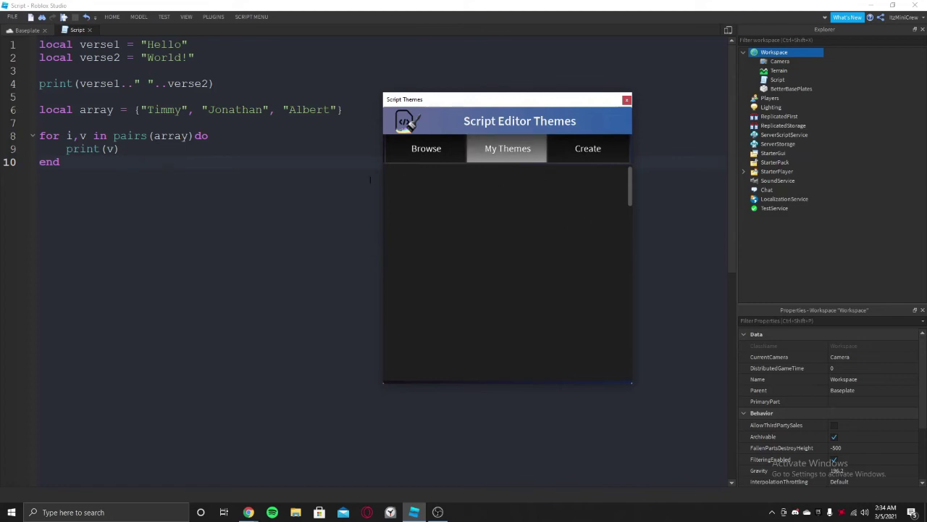
# - Return to the Browse theme list, then close the Script Themes window
pyautogui.click(421, 155)
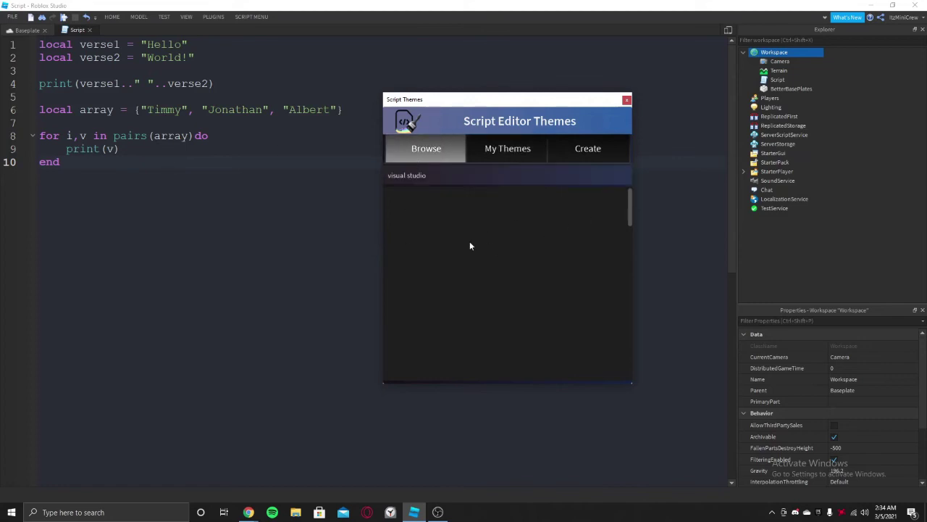
pyautogui.scroll(-3, 552, 283)
pyautogui.scroll(3, 558, 297)
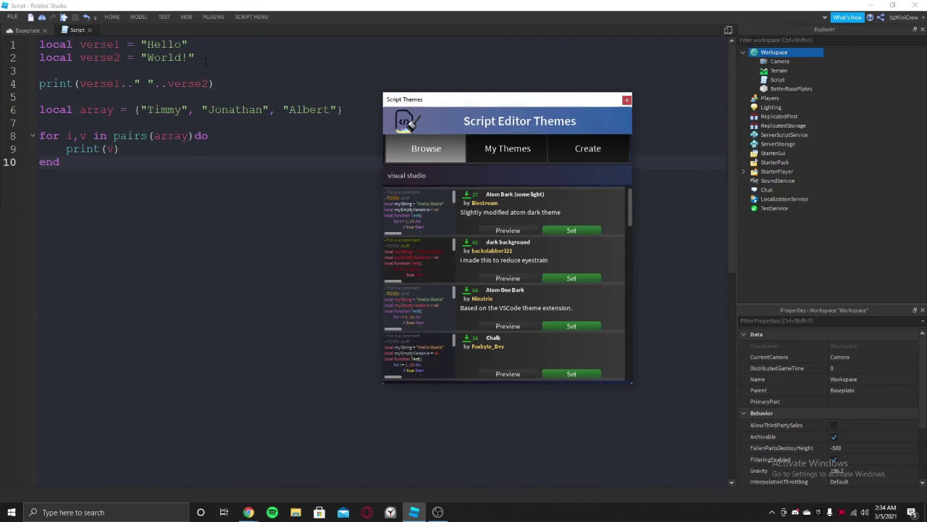
pyautogui.click(626, 100)
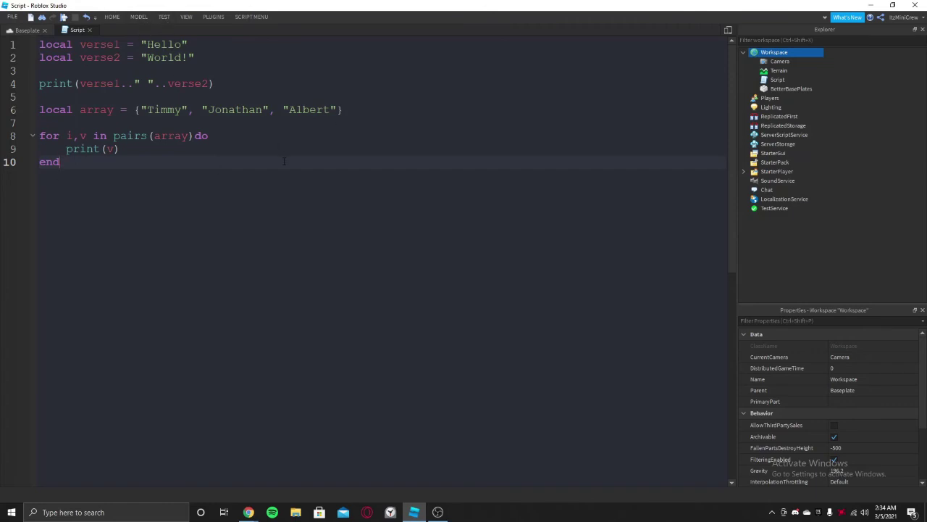
# - Add test lines 'l,2,3,4' below the loop and try selecting the script above them
pyautogui.press('Return')
pyautogui.press('Return')
pyautogui.write('l')
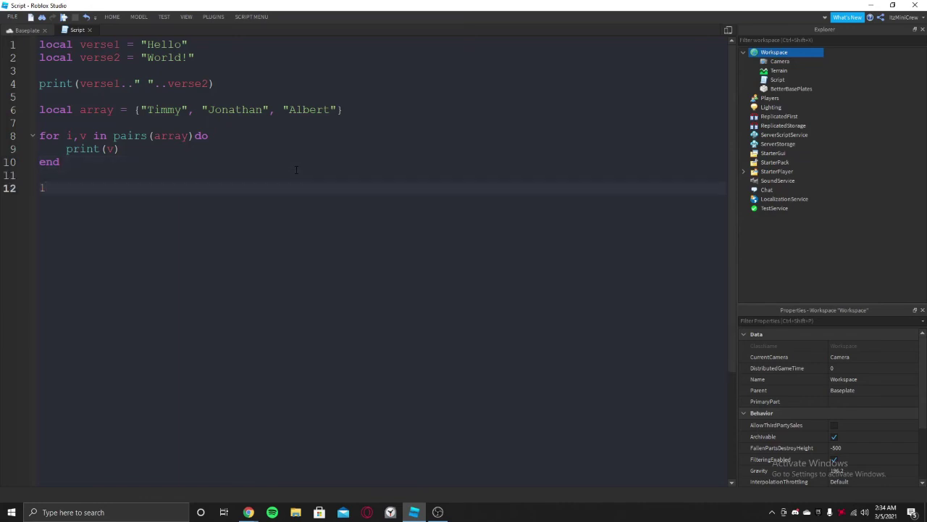
pyautogui.write(',2,3,4')
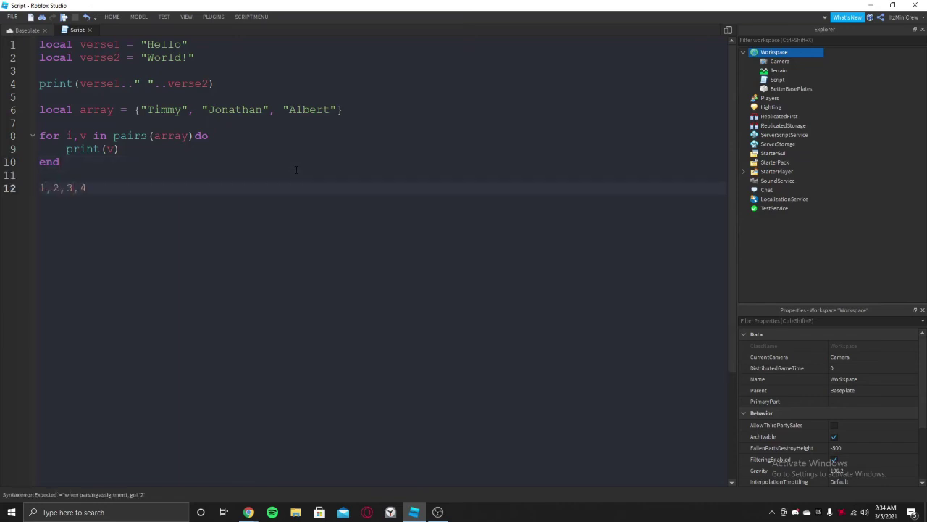
pyautogui.hotkey('shift', 'Home')
pyautogui.hotkey('shift', 'Up')
pyautogui.hotkey('shift', 'Up')
pyautogui.hotkey('shift', 'Up')
pyautogui.hotkey('shift', 'Up')
pyautogui.hotkey('shift', 'Up')
pyautogui.hotkey('shift', 'Up')
pyautogui.hotkey('shift', 'Up')
pyautogui.hotkey('shift', 'Up')
pyautogui.hotkey('shift', 'Up')
pyautogui.hotkey('shift', 'Up')
pyautogui.hotkey('shift', 'Up')
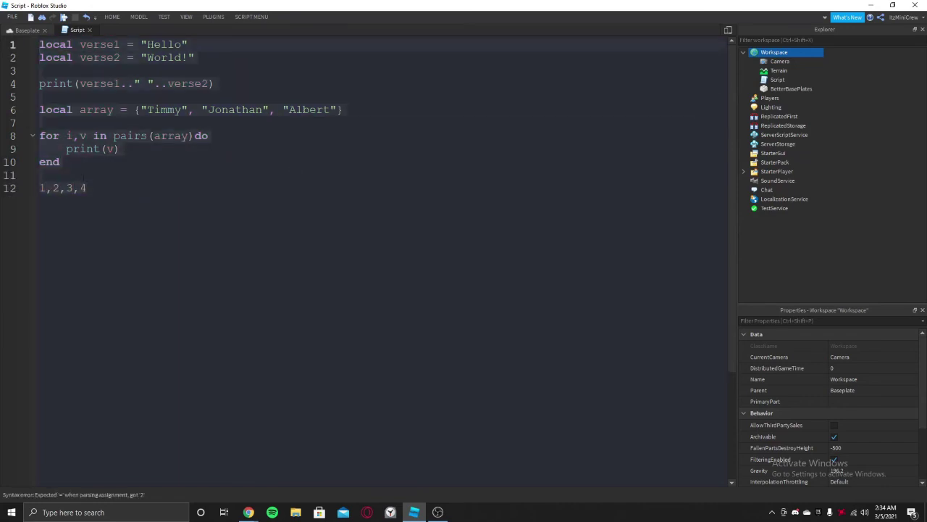
pyautogui.click(121, 224)
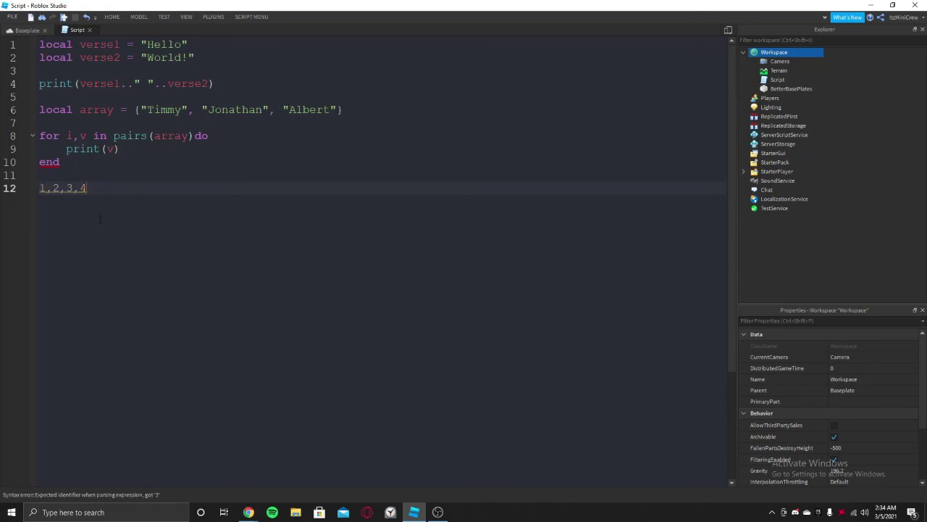
# - Delete all the script's code and type print("Hello World
pyautogui.hotkey('ctrl', 'a')
pyautogui.press('BackSpace')
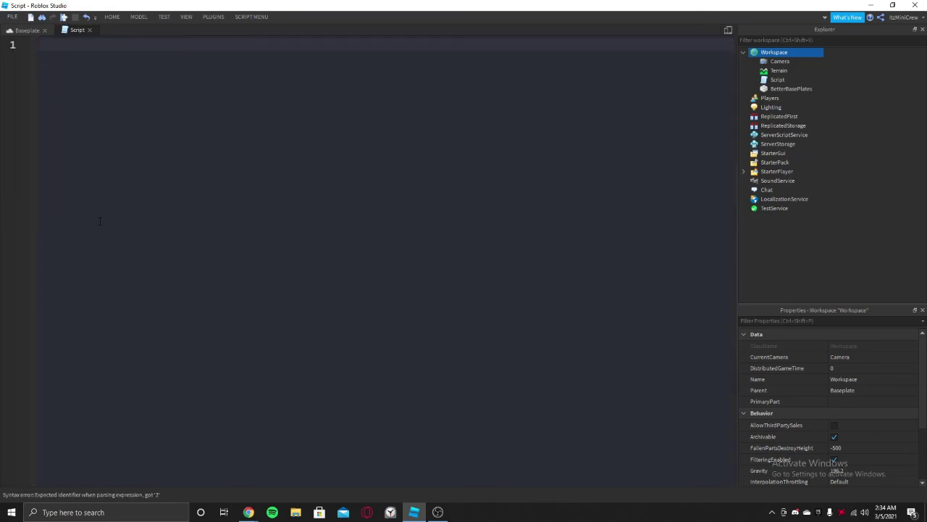
pyautogui.write('p')
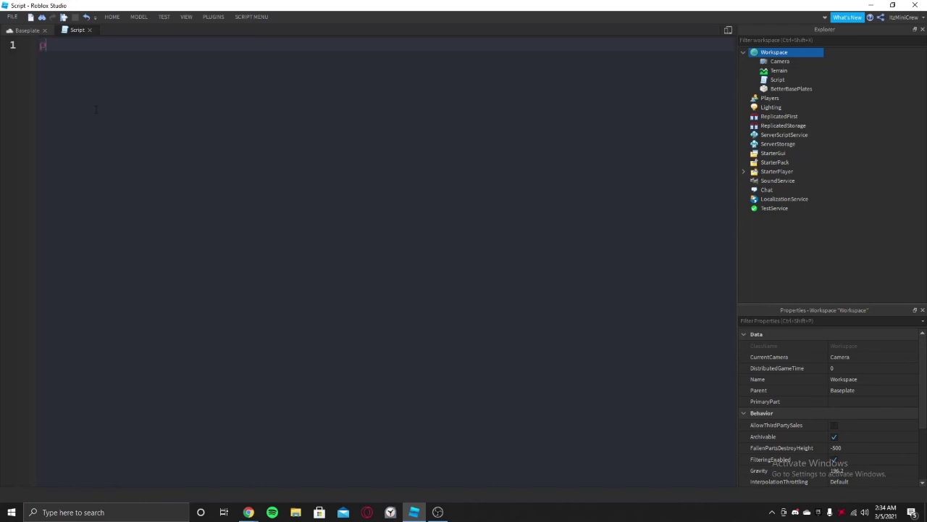
pyautogui.write('rint("Hello World')
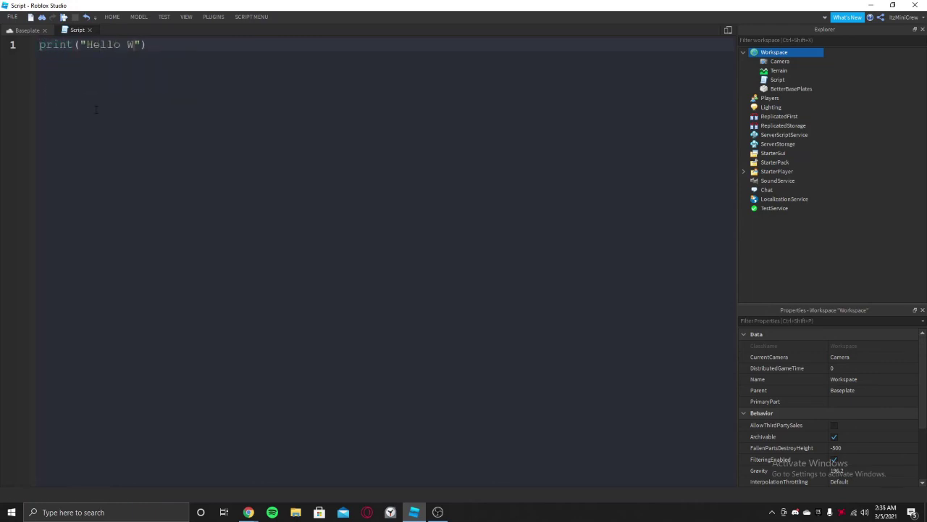